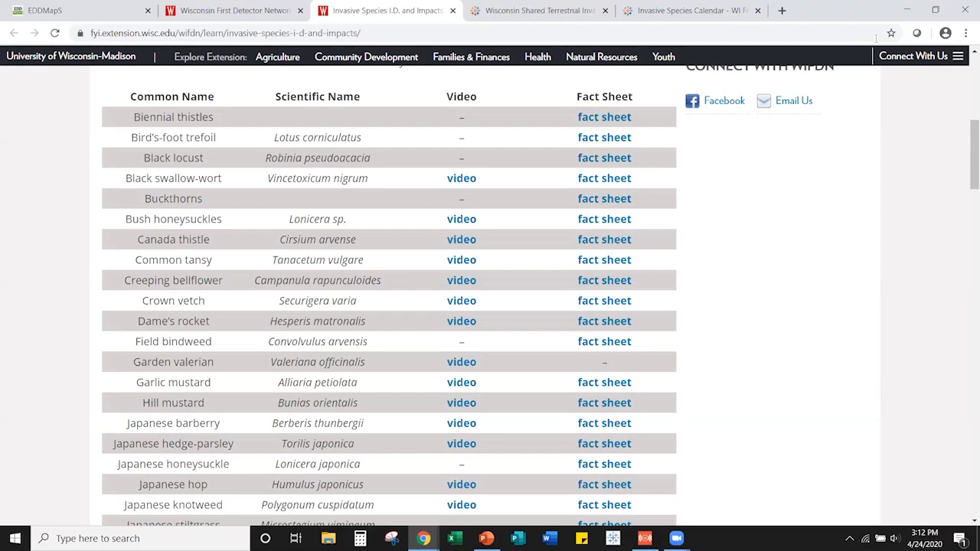
Switch to the EDDMapS site and open its Species Information page
key("ctrl+1")
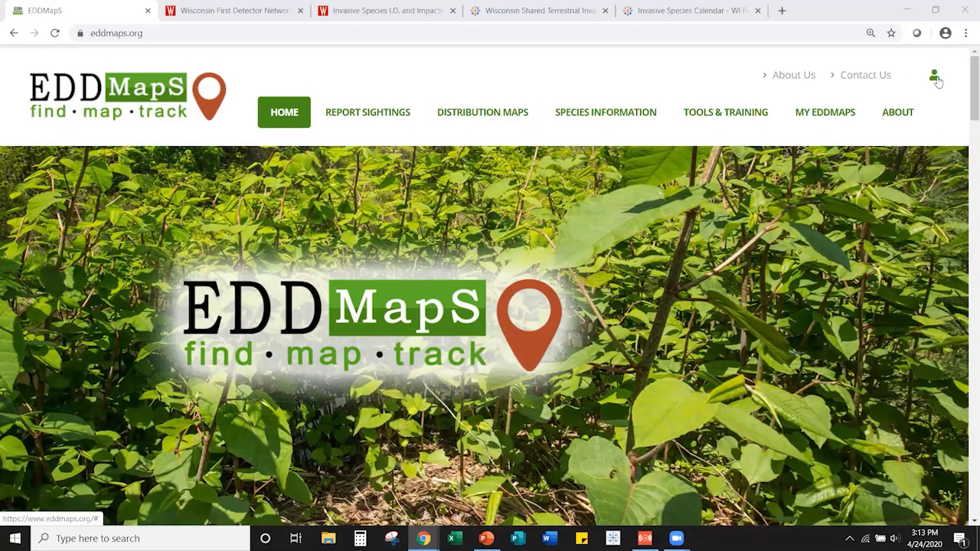
left_click(935, 78)
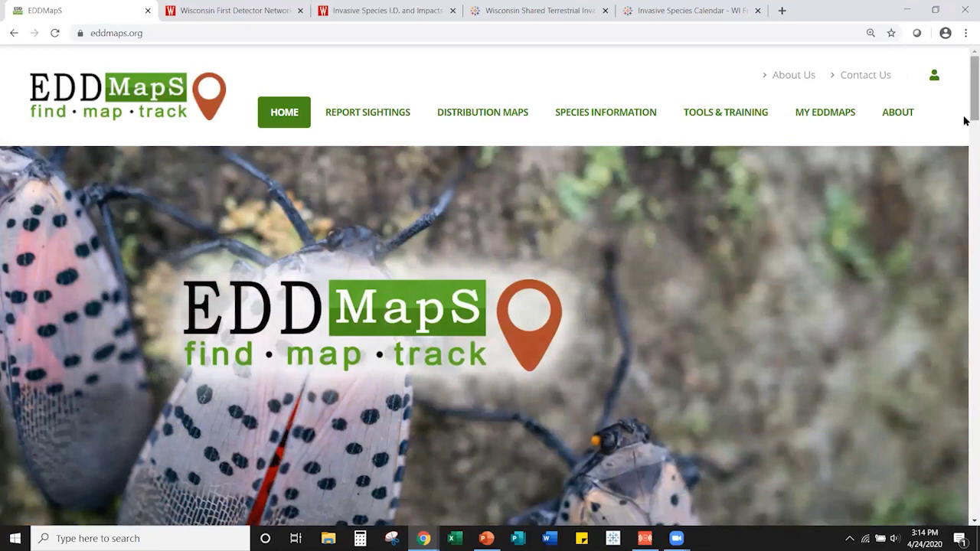
left_click(612, 114)
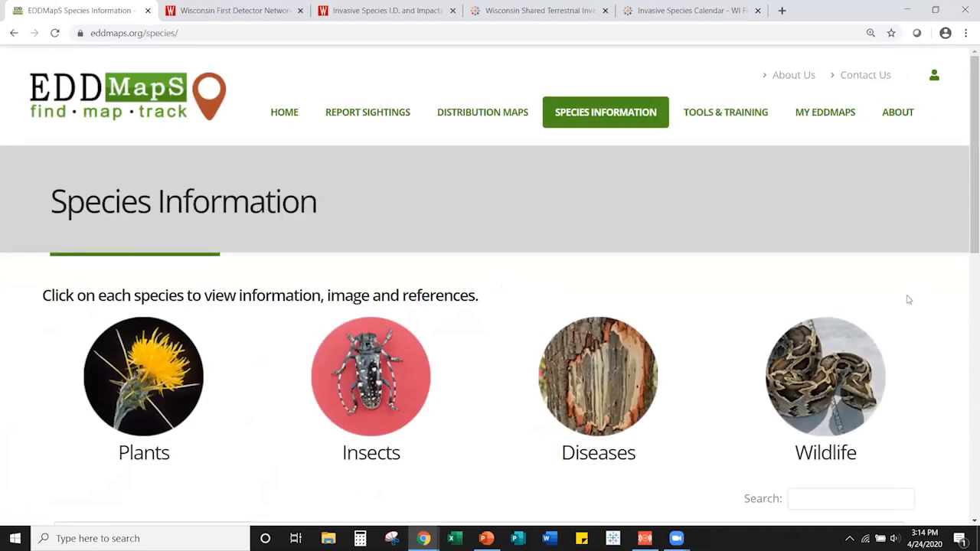
Search the species list for "garlic" and open the garlic mustard entry
scroll(922, 289, "down", 1)
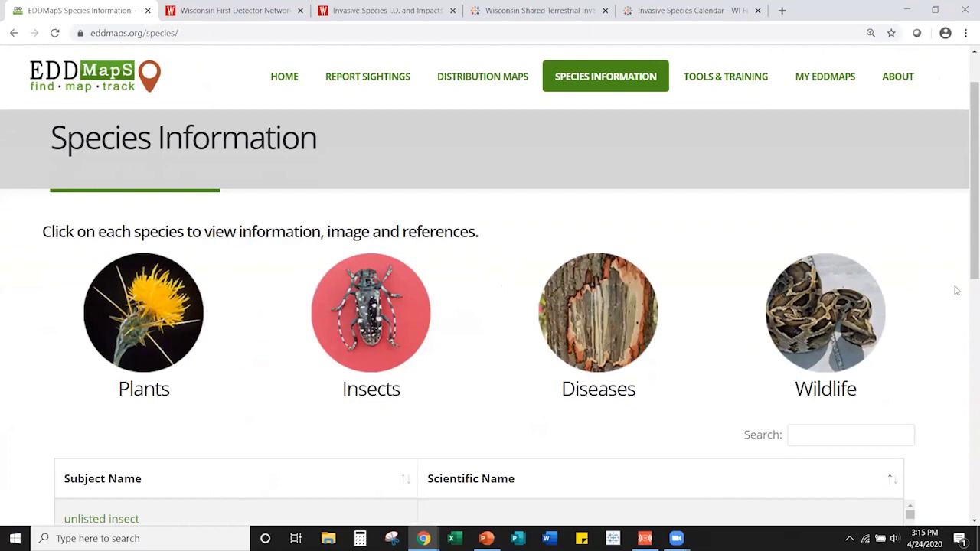
scroll(962, 294, "down", 1)
scroll(963, 291, "down", 1)
scroll(965, 289, "down", 1)
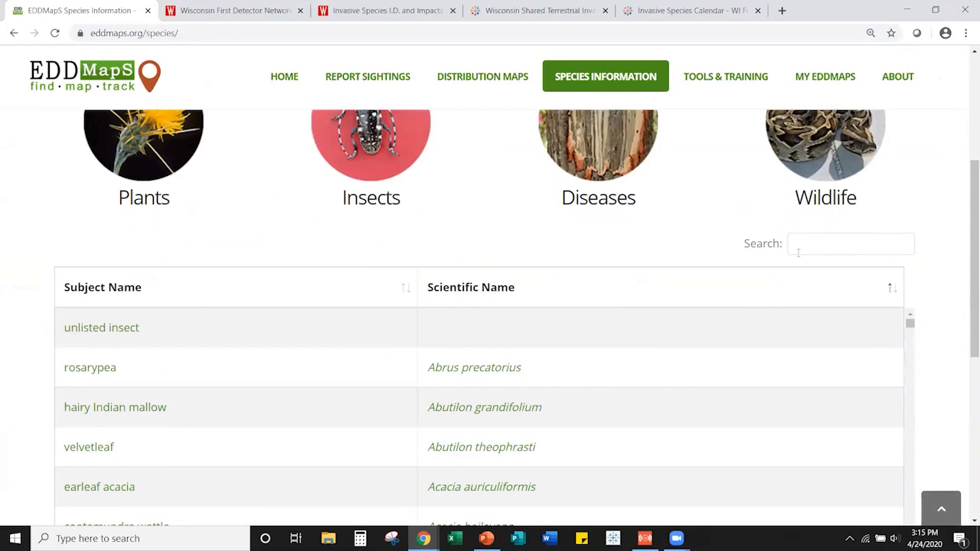
left_click(819, 242)
type("garlic")
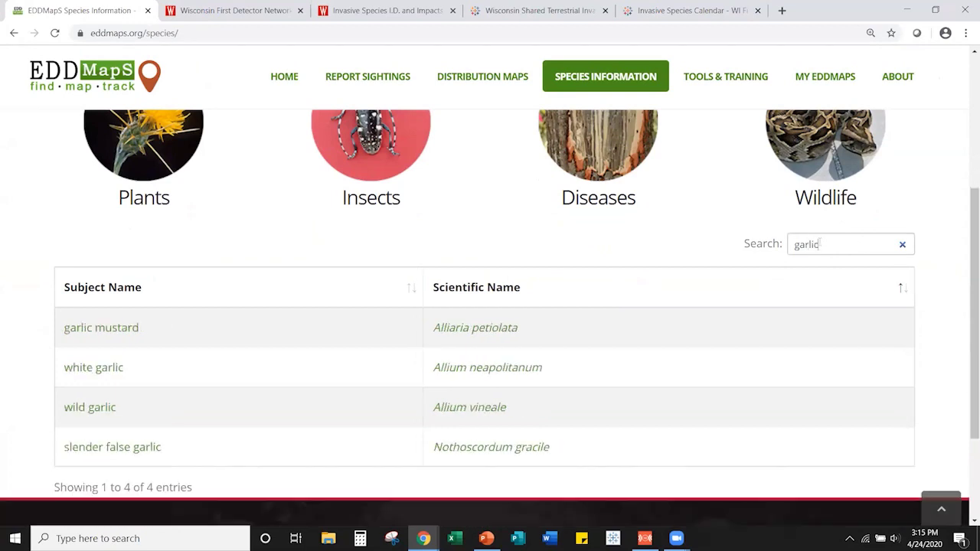
left_click(121, 331)
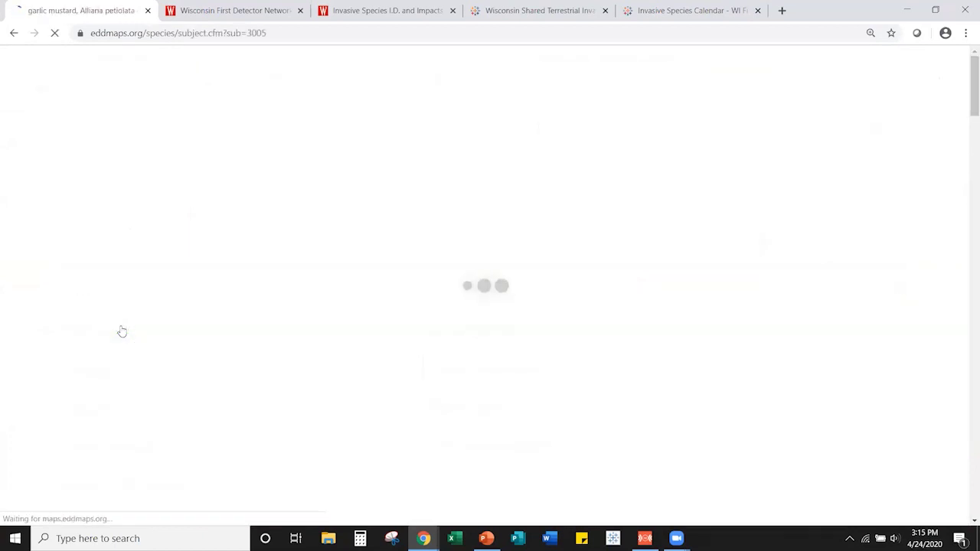
Examine the garlic mustard page's appearance, ecological threat, resources, selected images and distribution and regulation maps
scroll(40, 337, "down", 1)
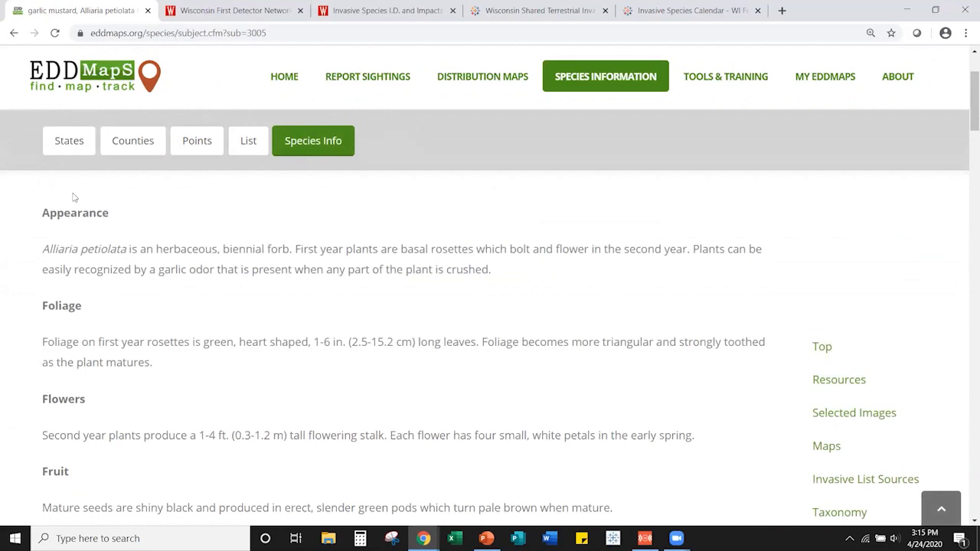
scroll(42, 291, "down", 3)
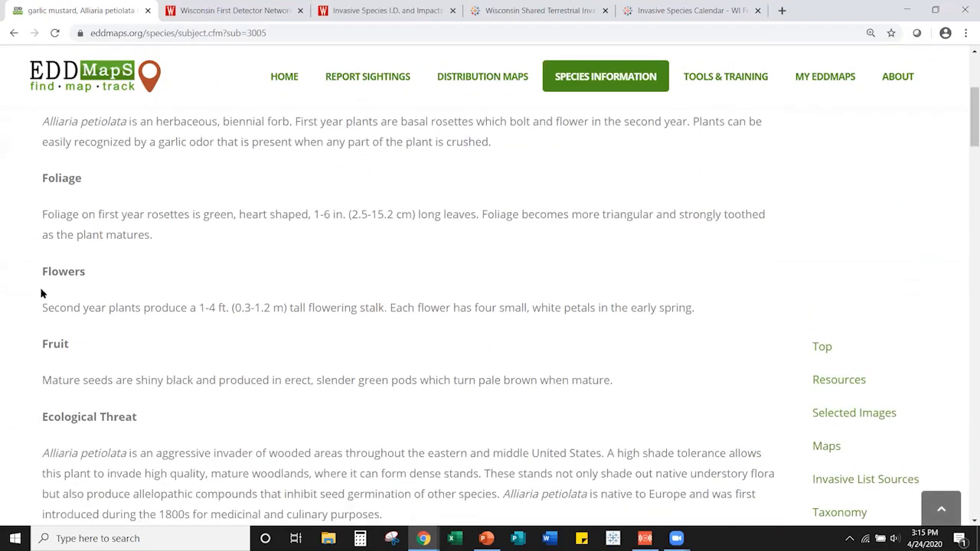
left_click_drag(41, 292, 155, 303)
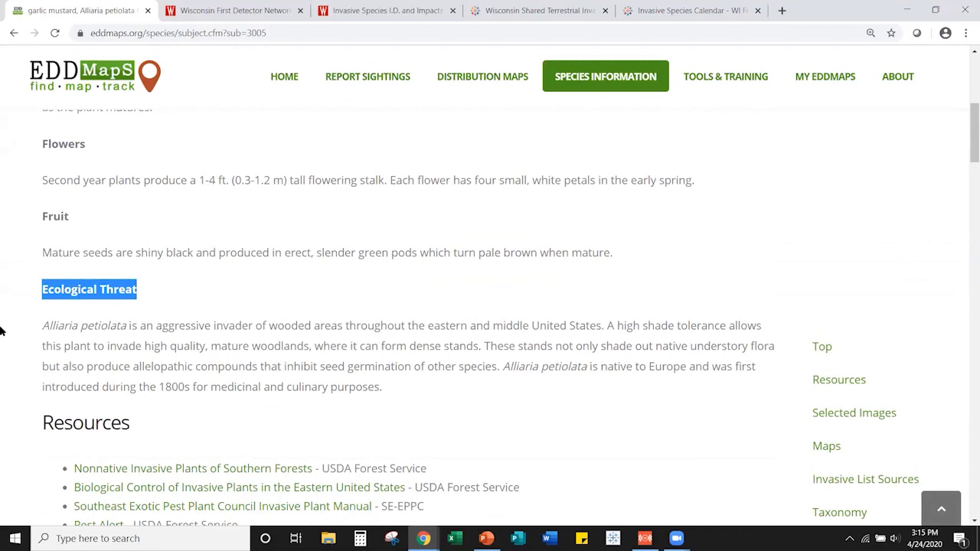
scroll(13, 326, "down", 2)
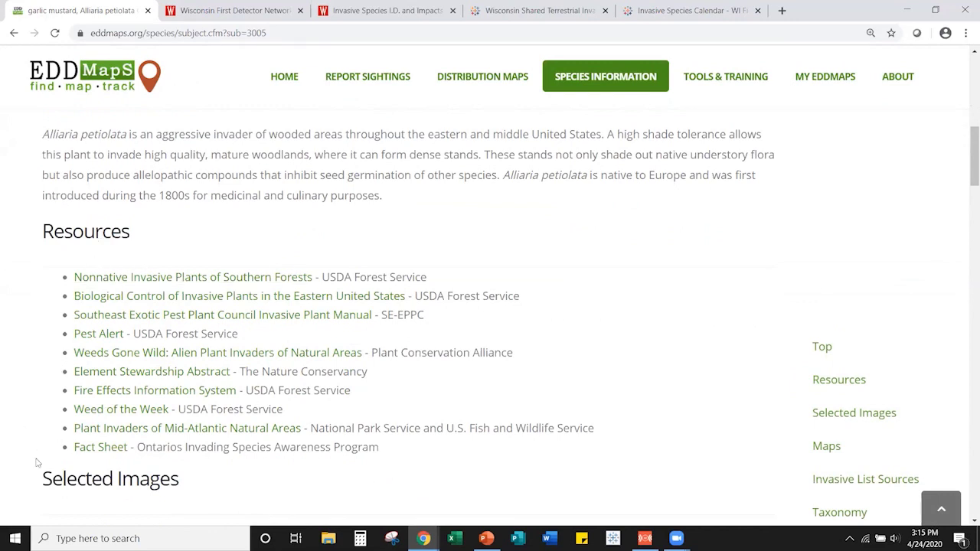
scroll(25, 424, "down", 4)
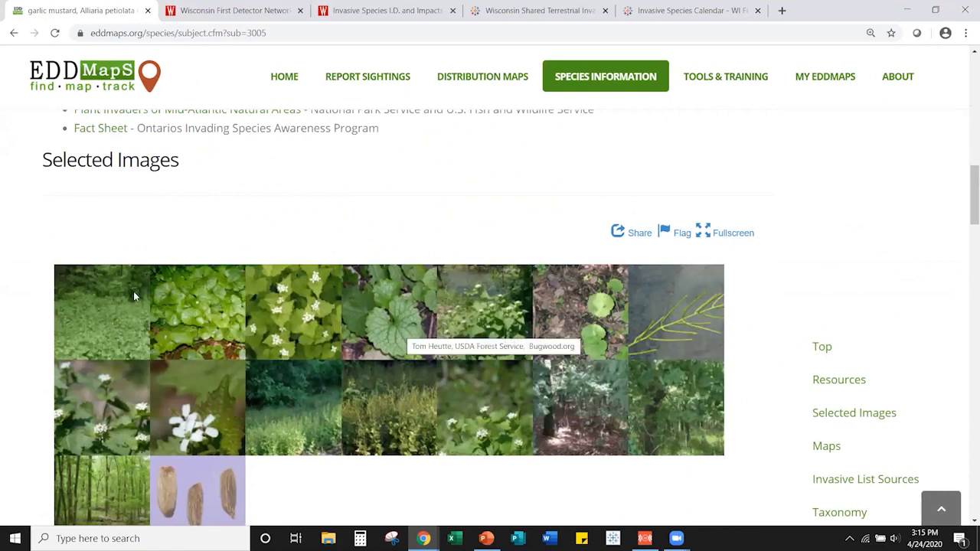
scroll(43, 409, "down", 1)
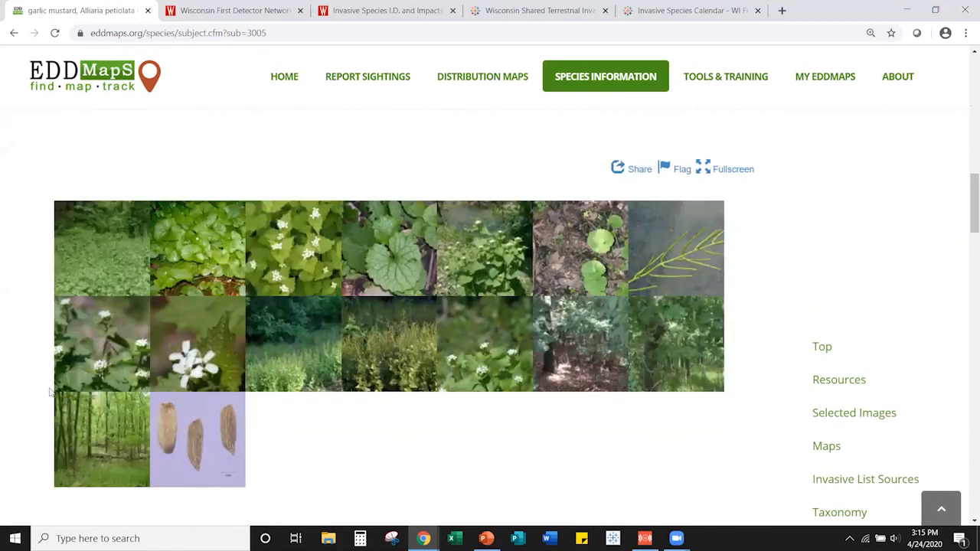
scroll(49, 392, "down", 1)
scroll(36, 386, "down", 6)
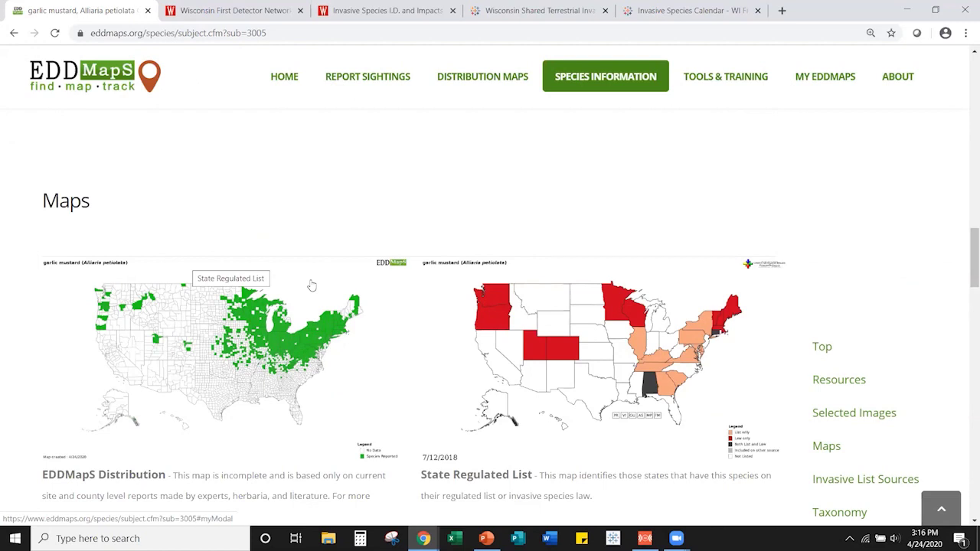
scroll(511, 194, "up", 1)
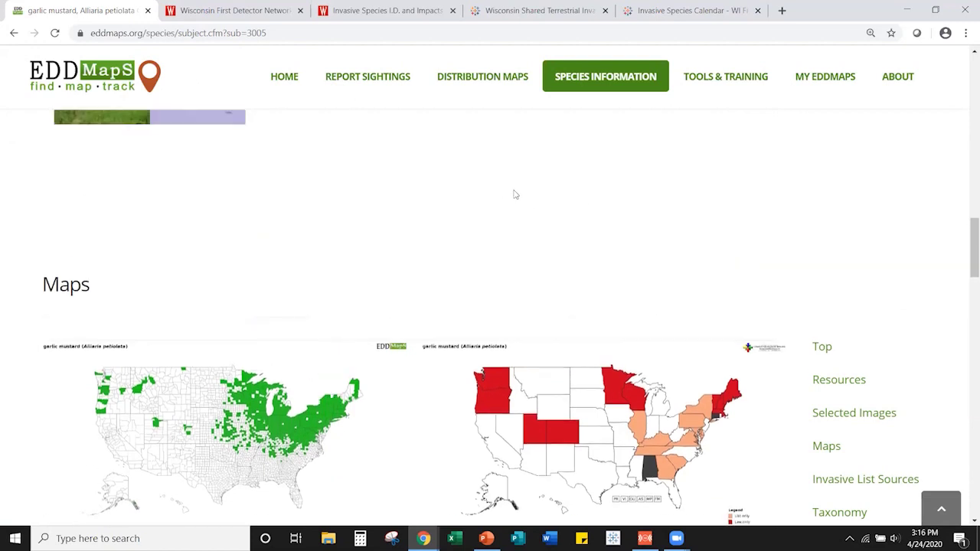
scroll(515, 194, "up", 10)
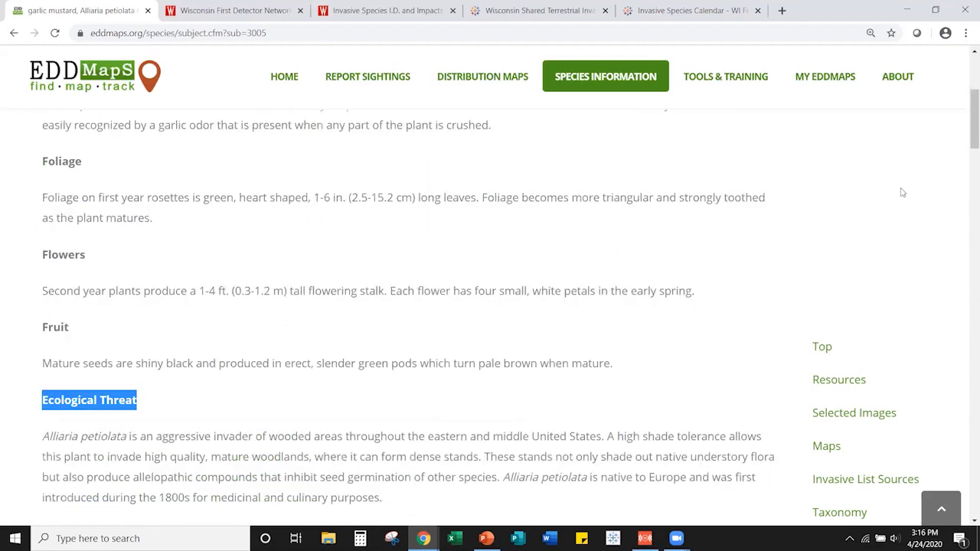
scroll(902, 192, "up", 3)
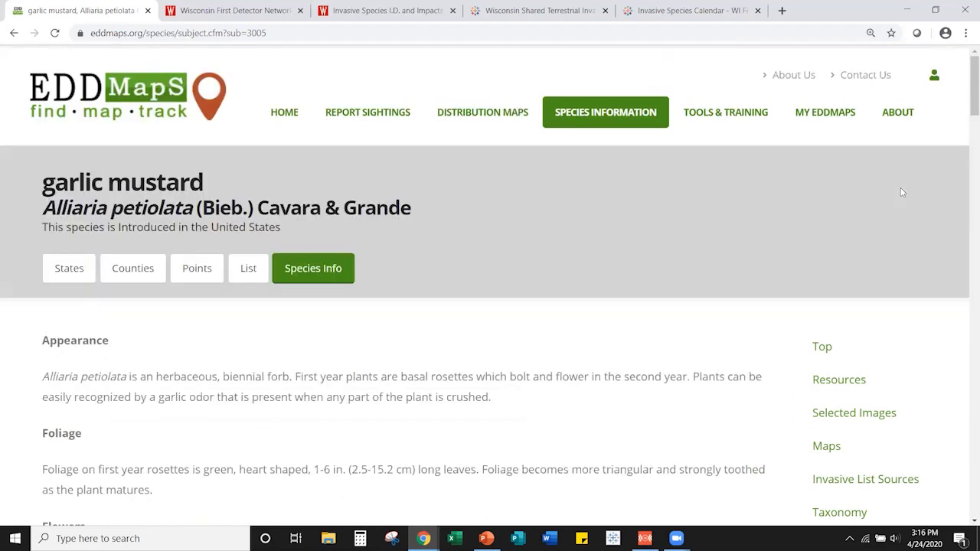
Start a sighting report for a plant in Wisconsin
left_click(371, 115)
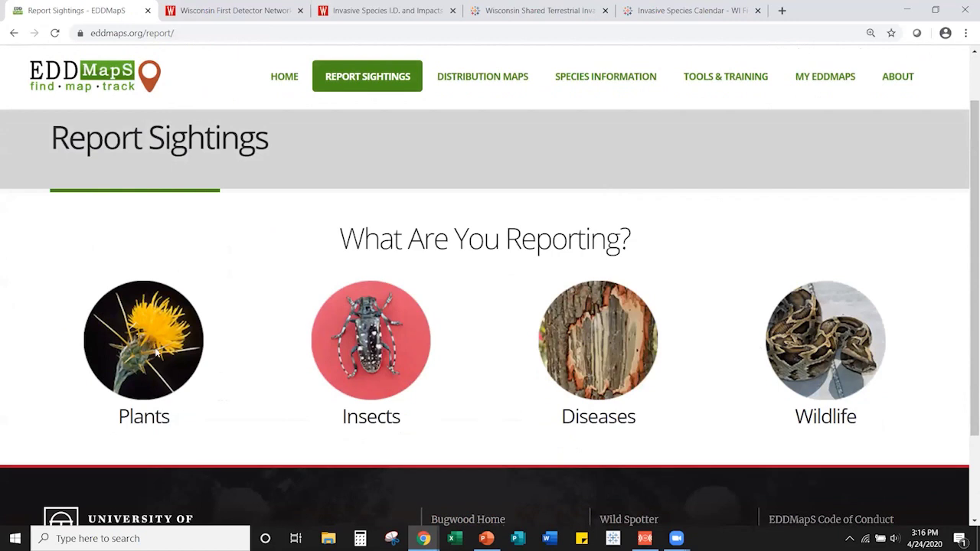
scroll(256, 288, "down", 2)
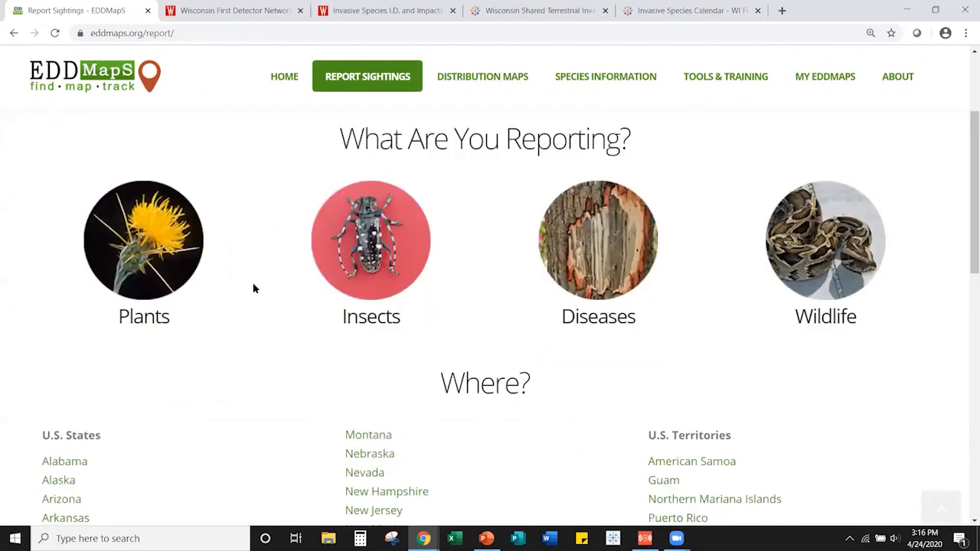
scroll(217, 267, "down", 5)
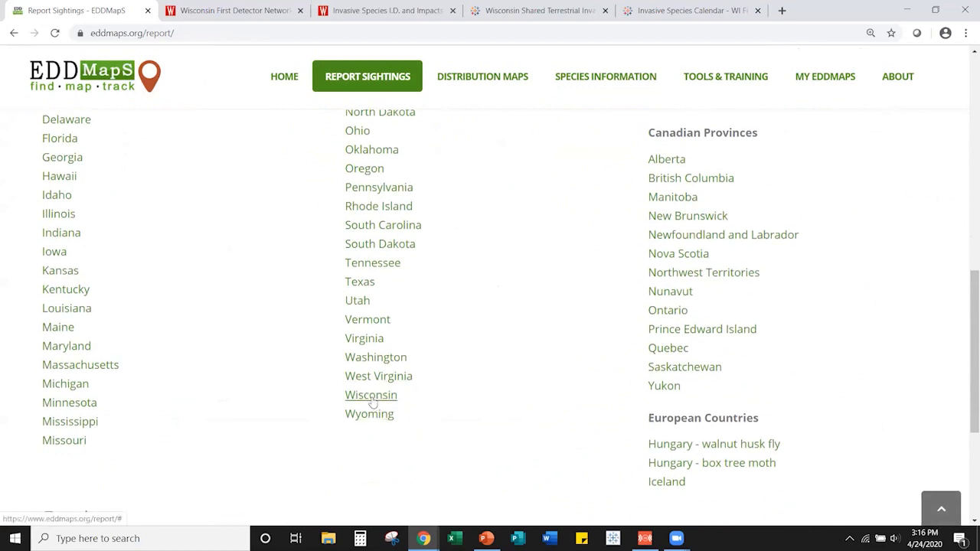
left_click(373, 403)
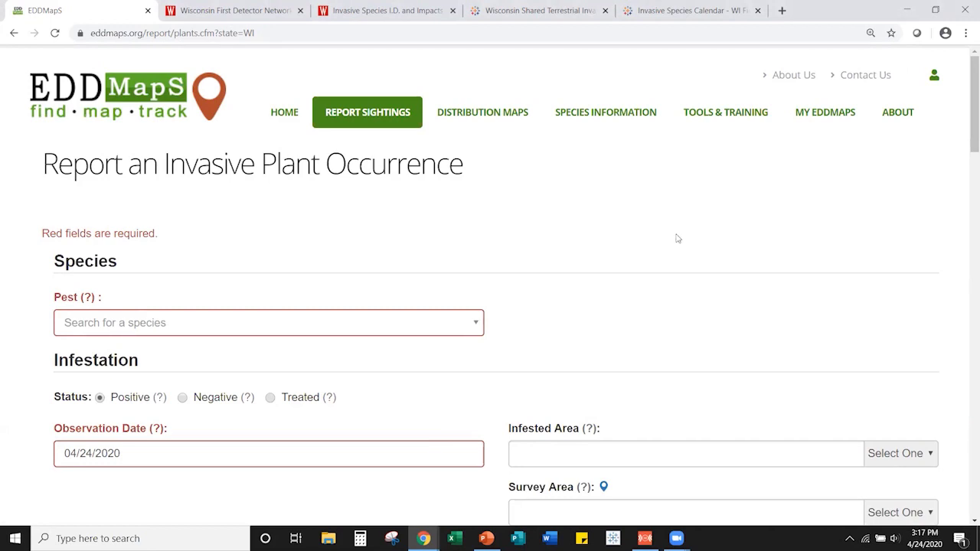
Set the reported pest to garlic mustard (Alliaria petiolata) and check the observation date
scroll(677, 238, "down", 1)
left_click(460, 264)
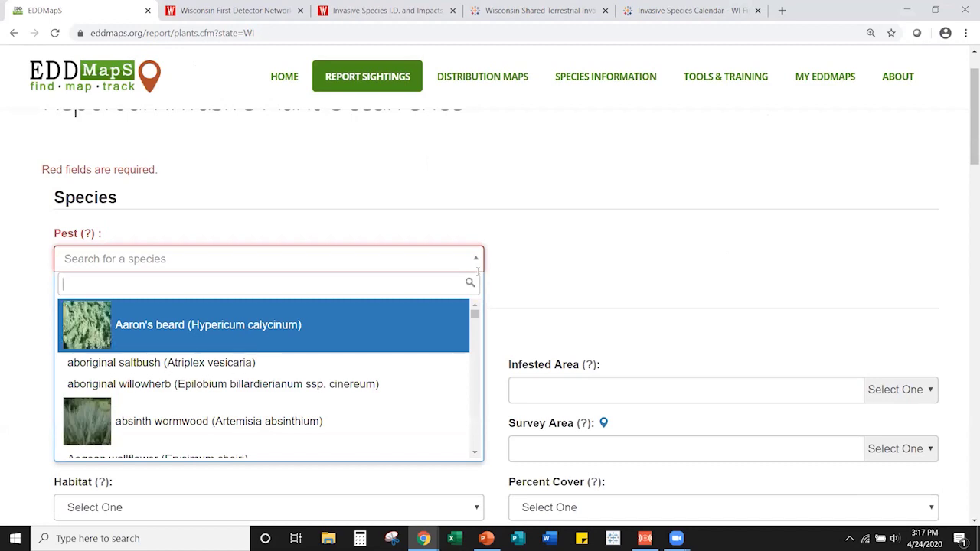
type("garli")
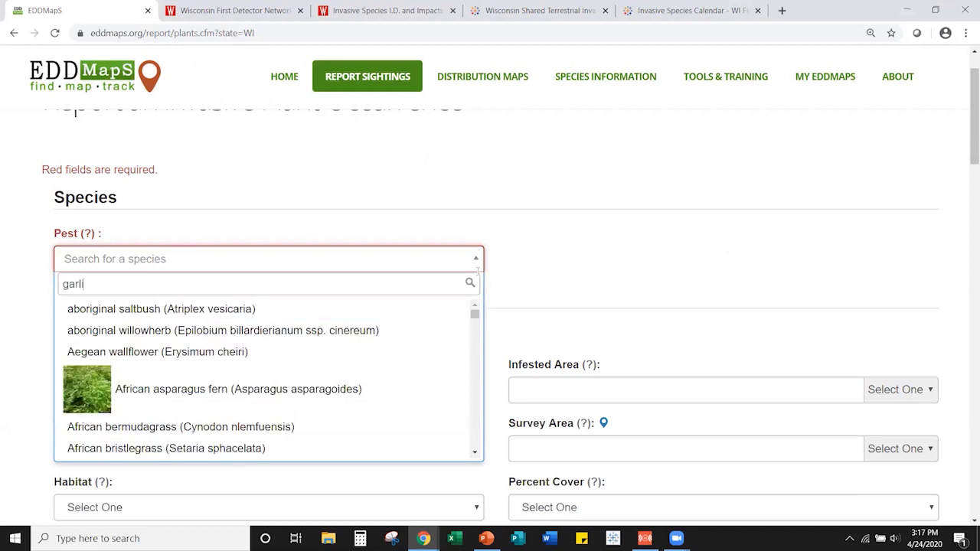
type("c")
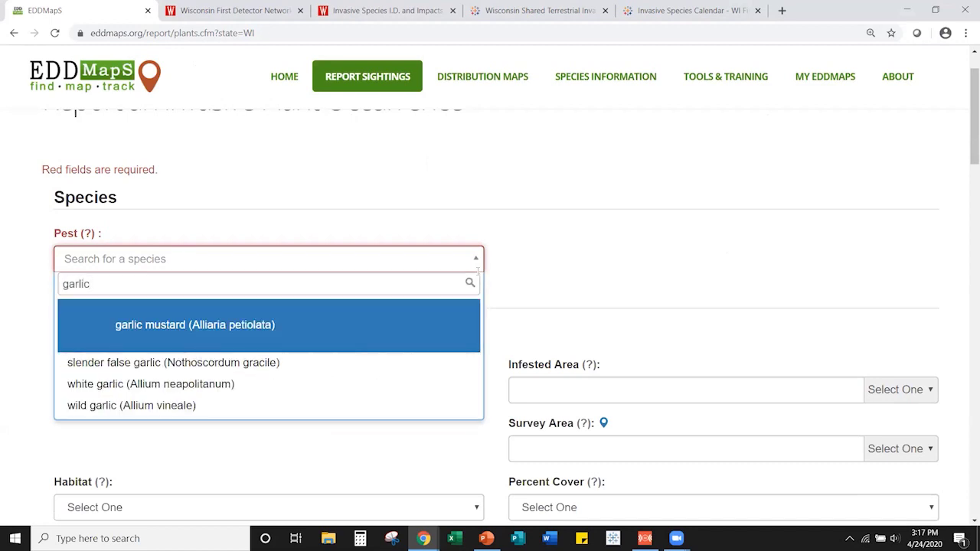
left_click(343, 328)
scroll(723, 198, "down", 1)
scroll(723, 198, "down", 2)
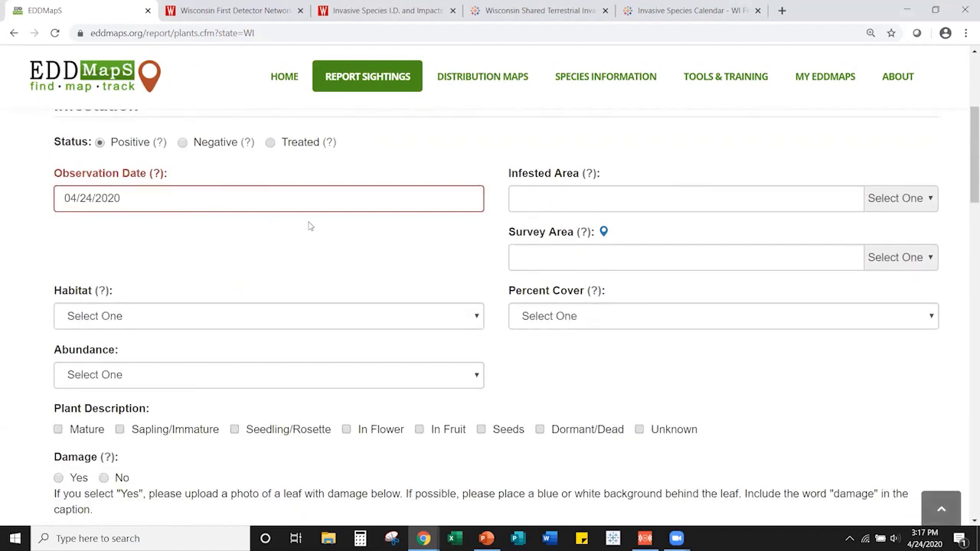
left_click(148, 199)
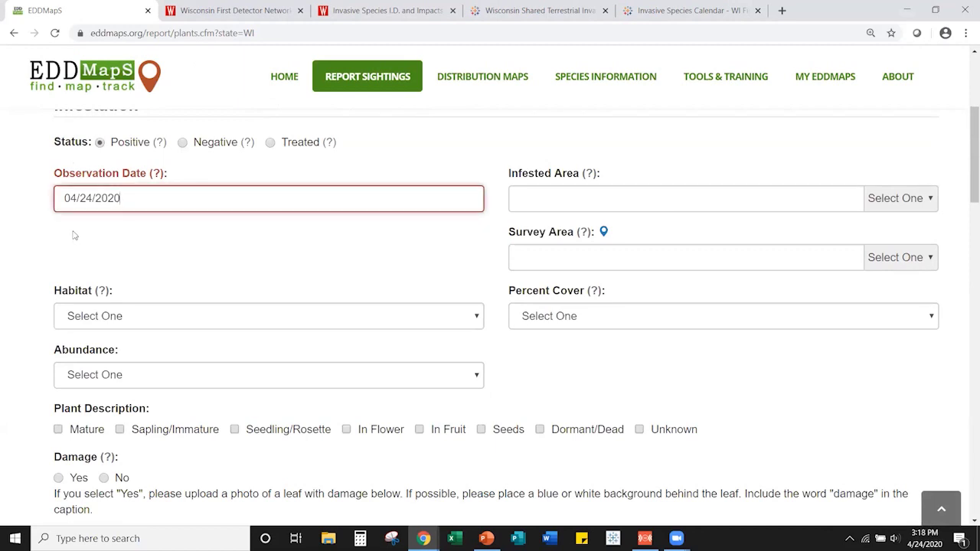
Set the sighting's county to Dane County in the location section
scroll(72, 230, "down", 5)
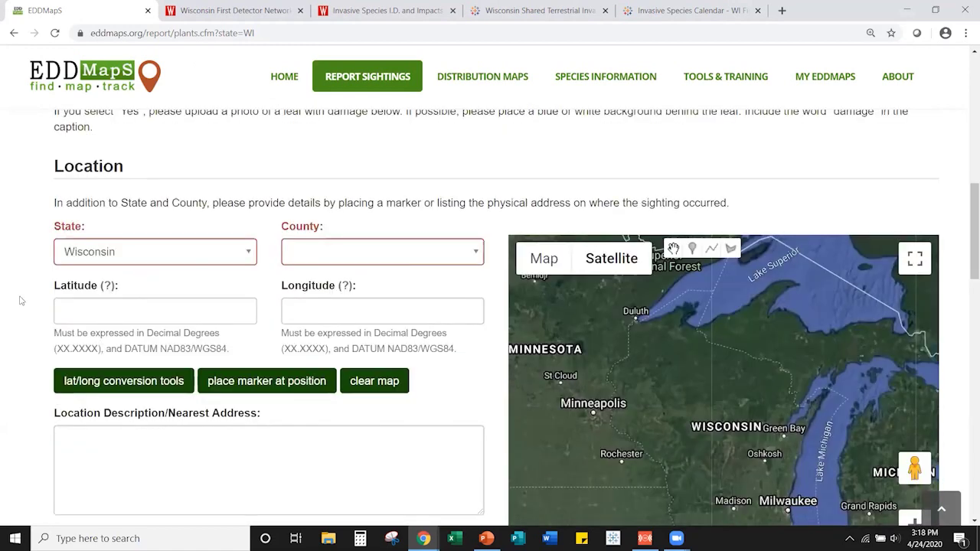
scroll(20, 300, "down", 1)
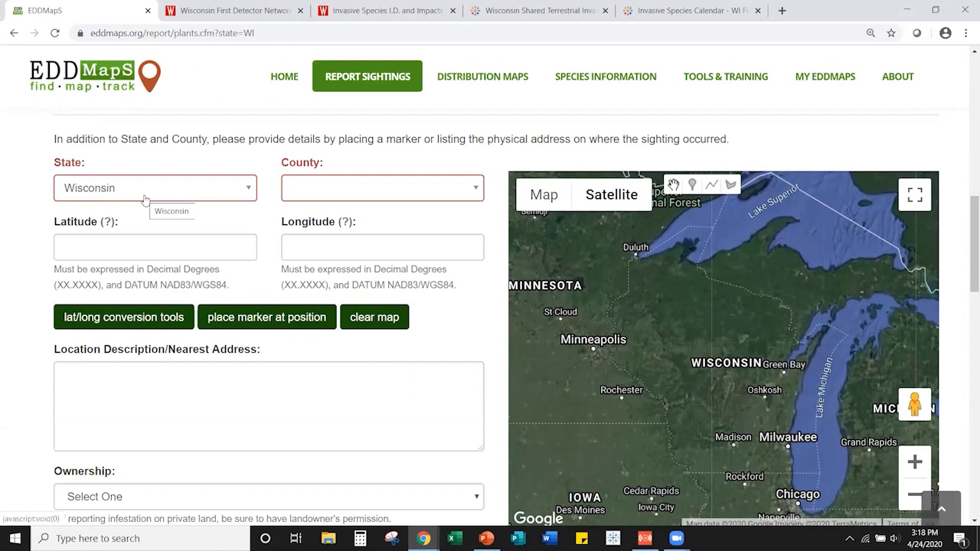
left_click(326, 193)
type("dane")
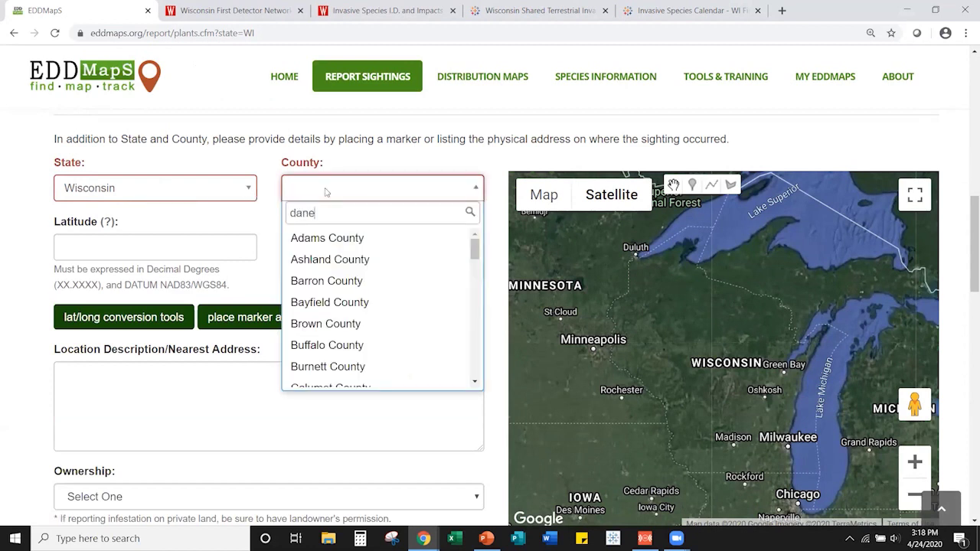
key("Return")
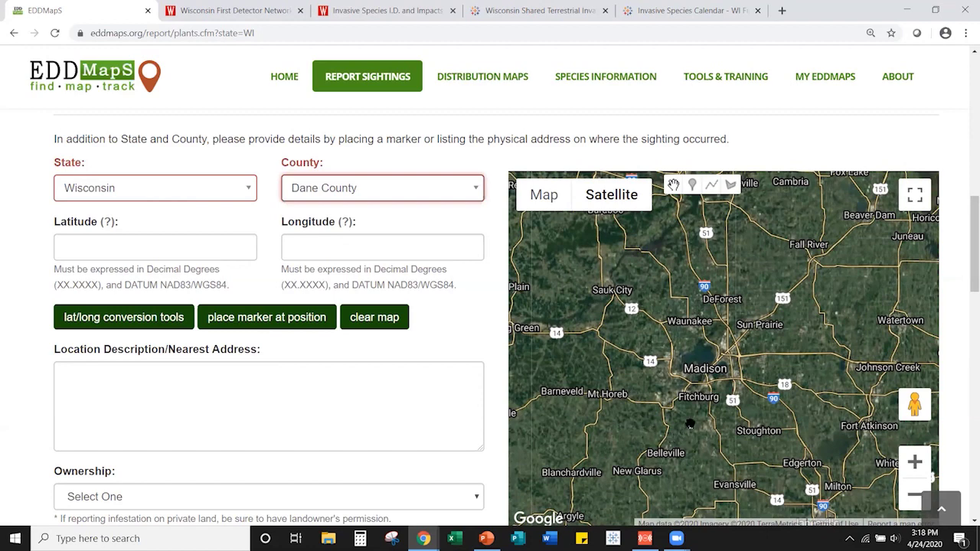
Place a location marker in Bill's Woods, north of University Bay Drive in Madison, at about latitude 43.0850 and longitude -89.4291
scroll(678, 390, "up", 3)
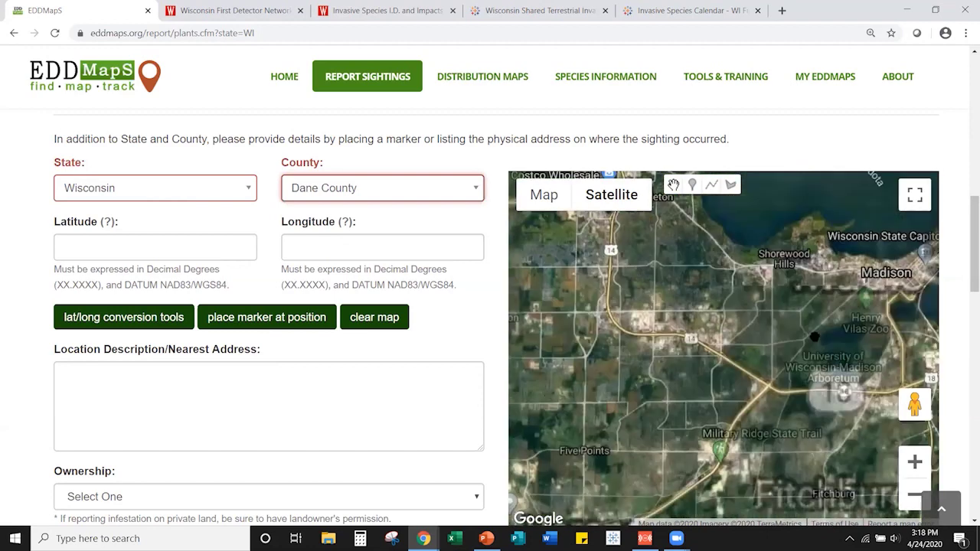
scroll(822, 280, "up", 3)
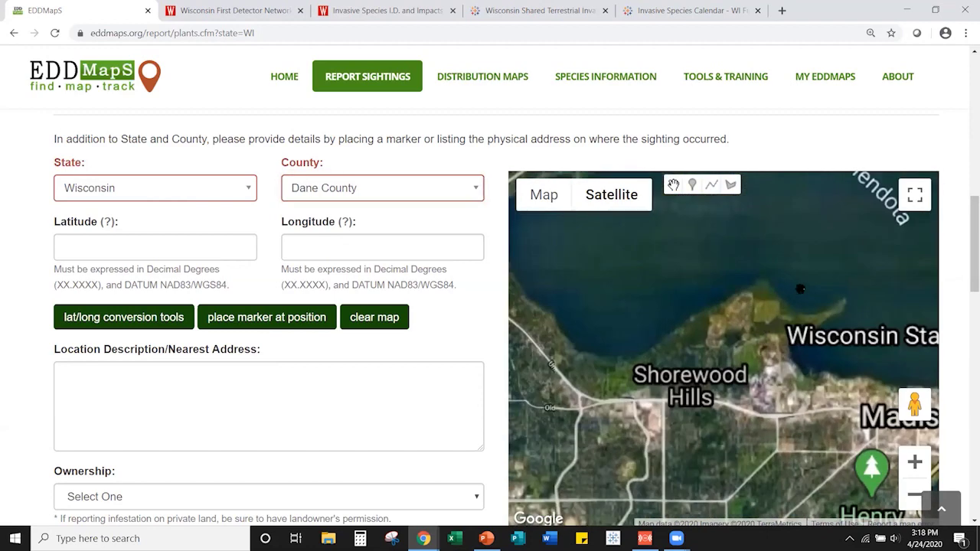
scroll(842, 292, "up", 1)
left_click_drag(842, 292, 734, 393)
scroll(733, 393, "up", 2)
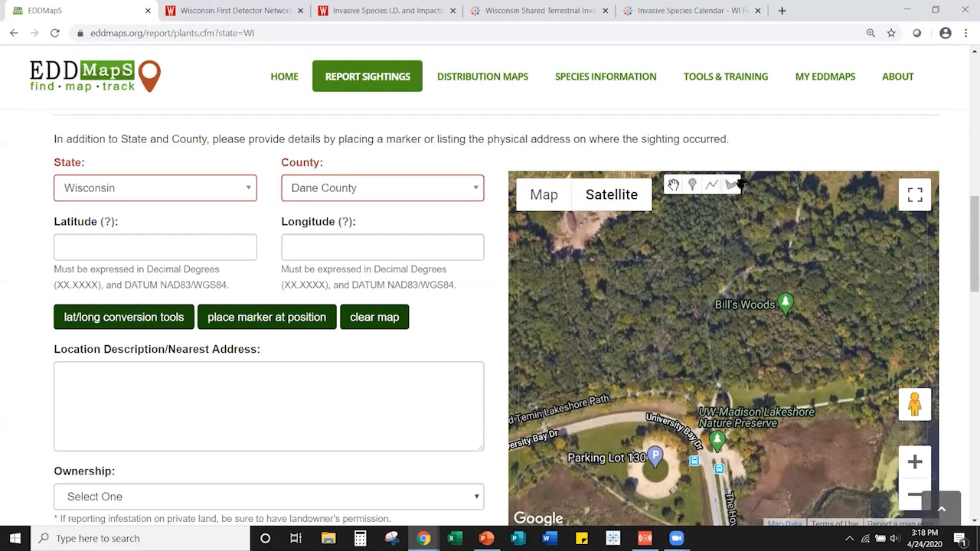
left_click(692, 186)
left_click(697, 378)
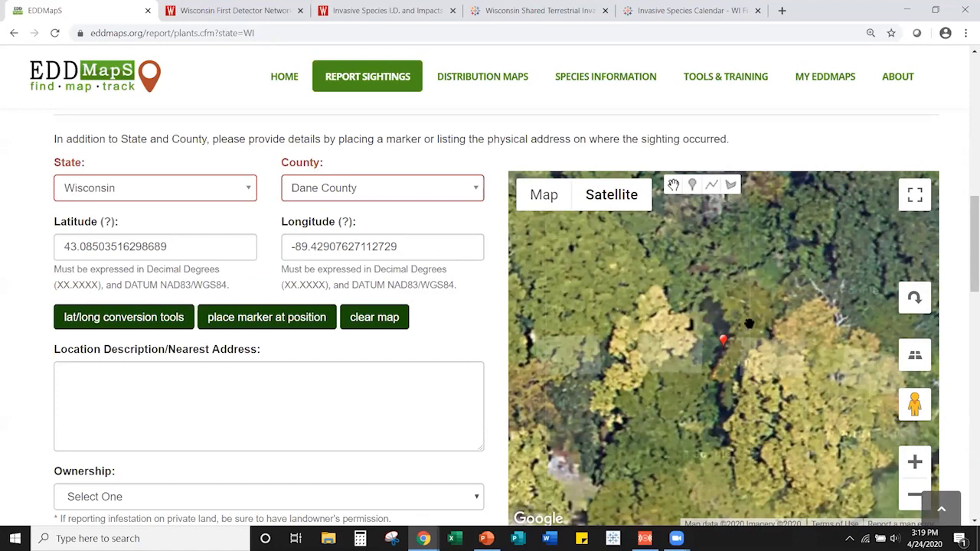
scroll(787, 396, "down", 2)
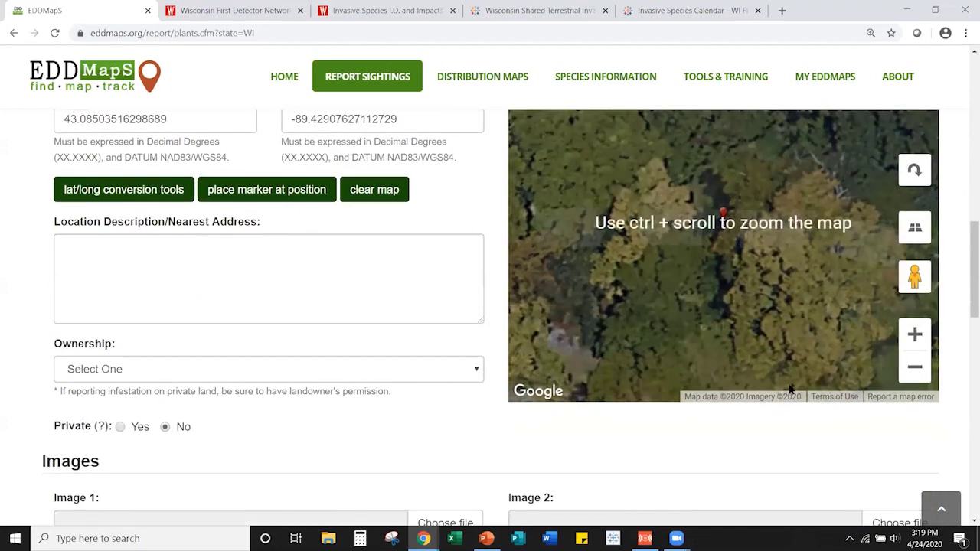
Outline the infestation as a polygon of about 1.37 acres in Bill's Woods, east of the trail and north of University Bay Drive
left_click(915, 368)
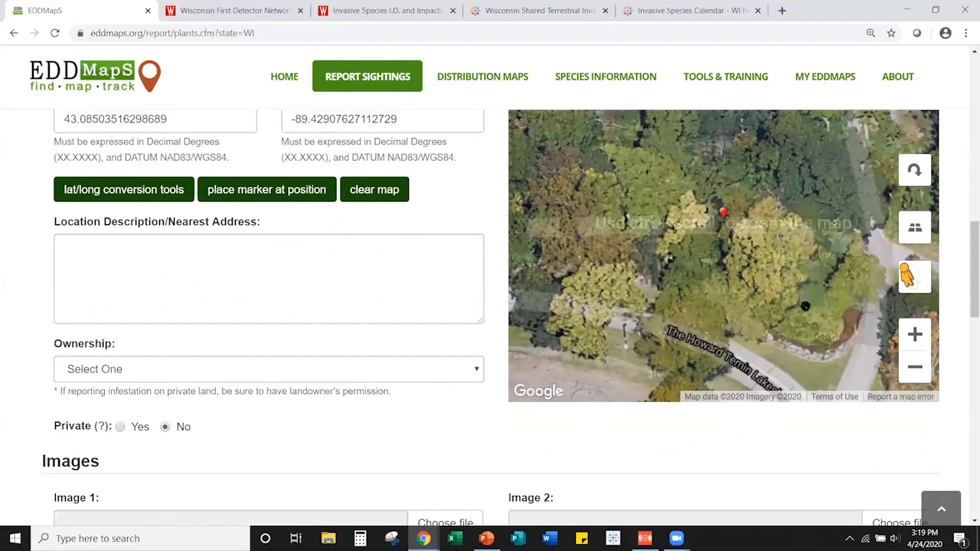
left_click_drag(805, 306, 795, 334)
scroll(961, 308, "up", 1)
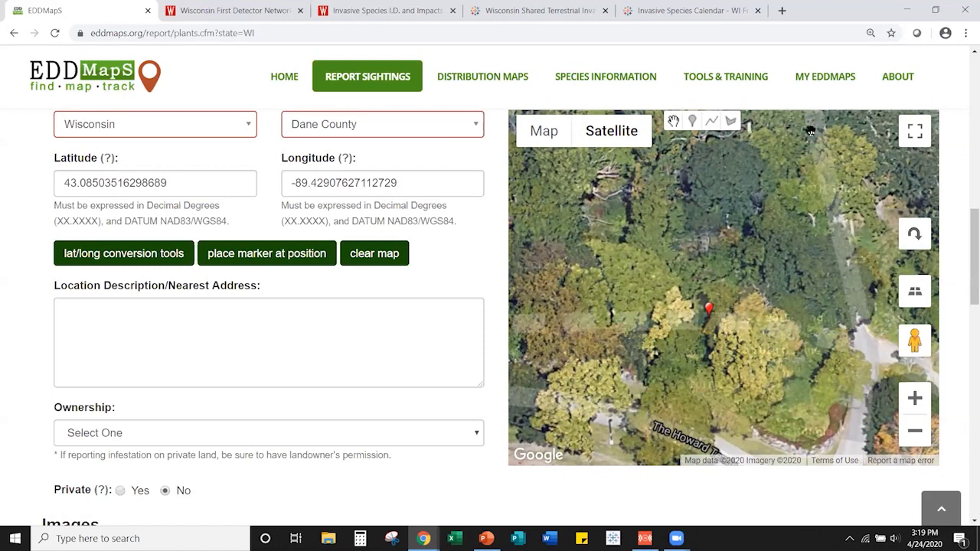
left_click(732, 121)
left_click(915, 435)
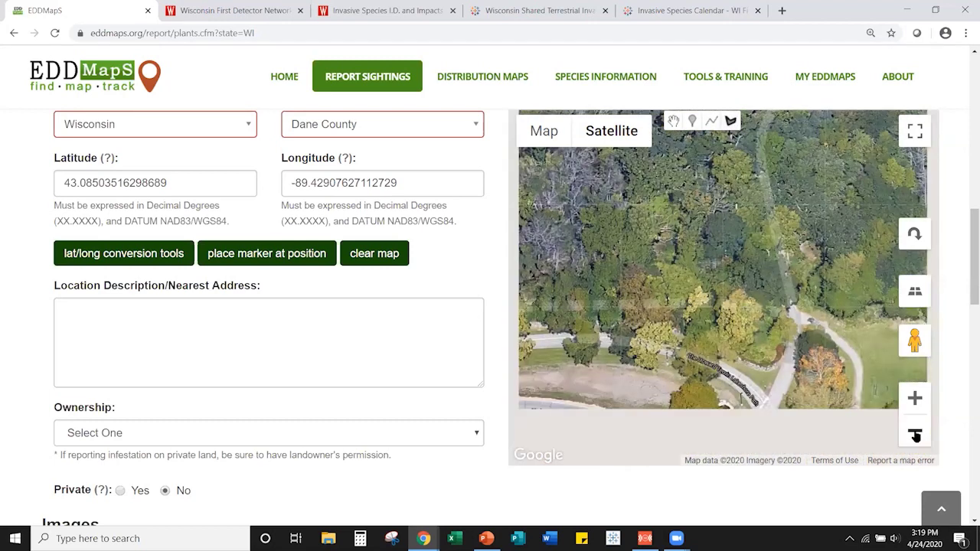
left_click(915, 435)
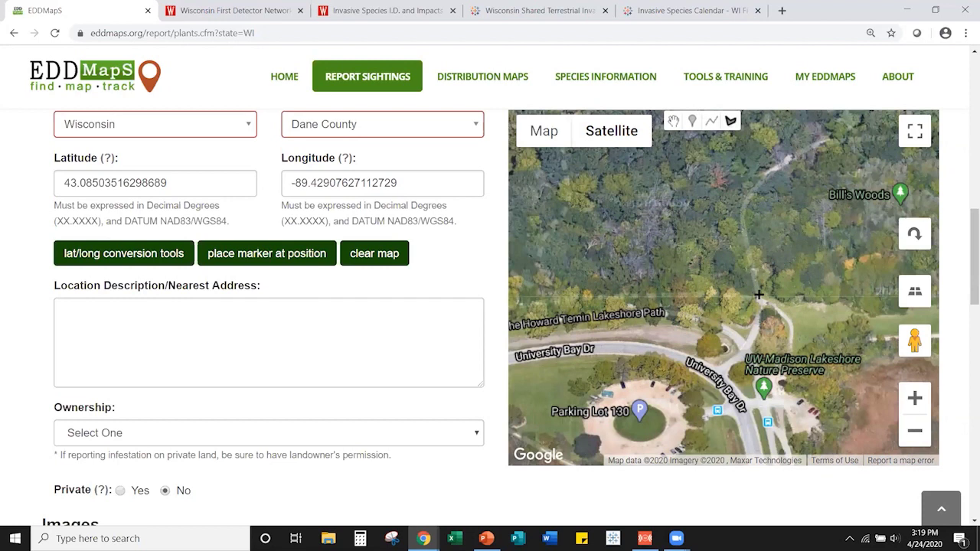
left_click(758, 295)
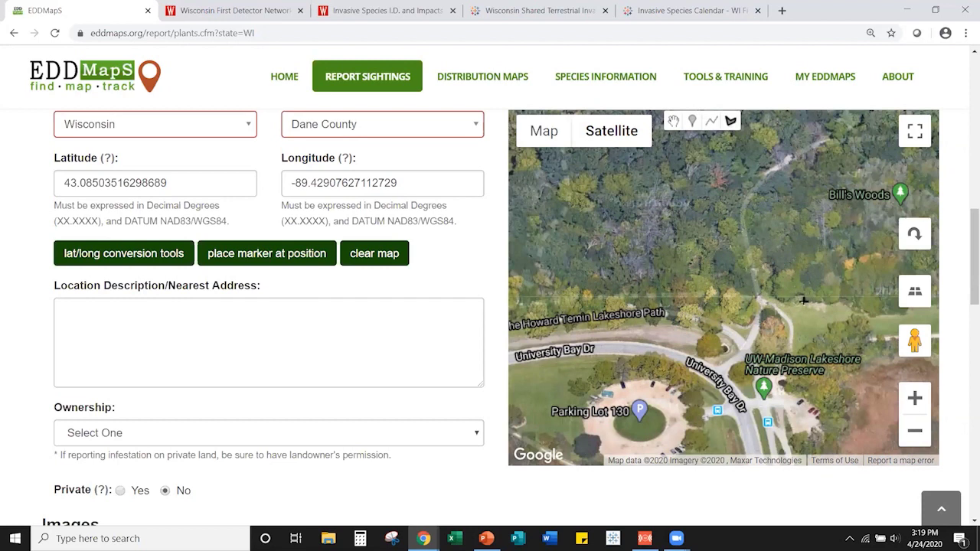
left_click(844, 305)
mouse_move(841, 140)
left_mouse_down()
mouse_move(754, 187)
mouse_move(739, 235)
mouse_move(760, 297)
left_mouse_up()
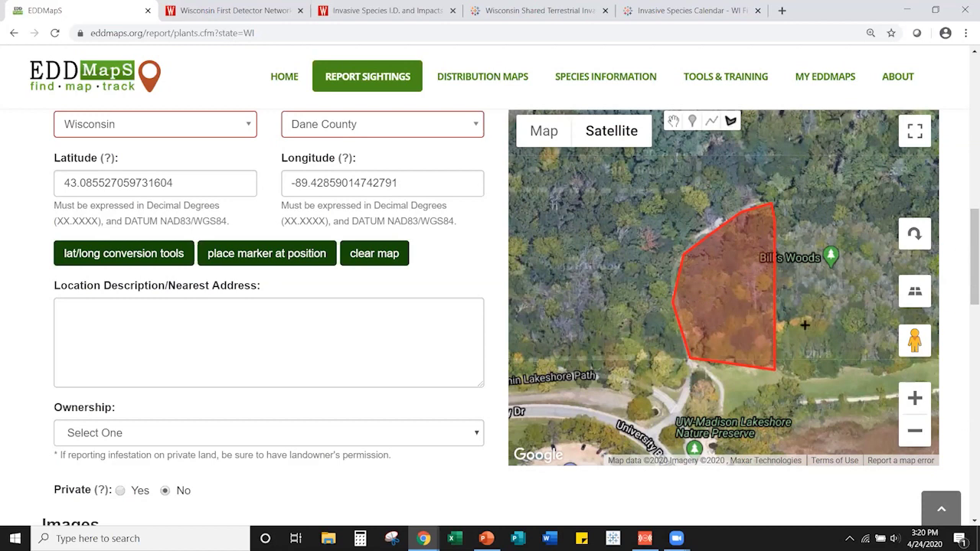
Check the infested area value and its unit in the Infestation section of the report
scroll(964, 245, "up", 4)
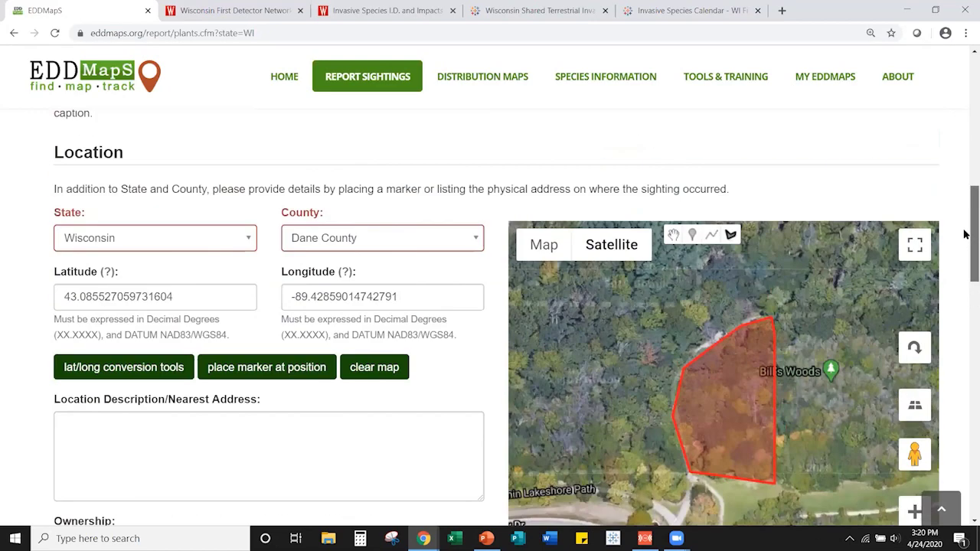
scroll(964, 199, "up", 3)
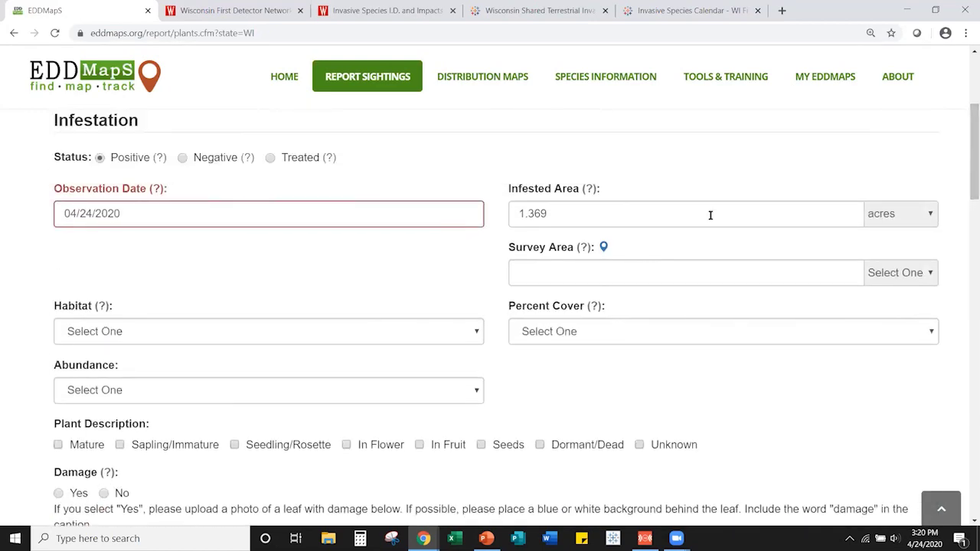
left_click_drag(566, 210, 477, 210)
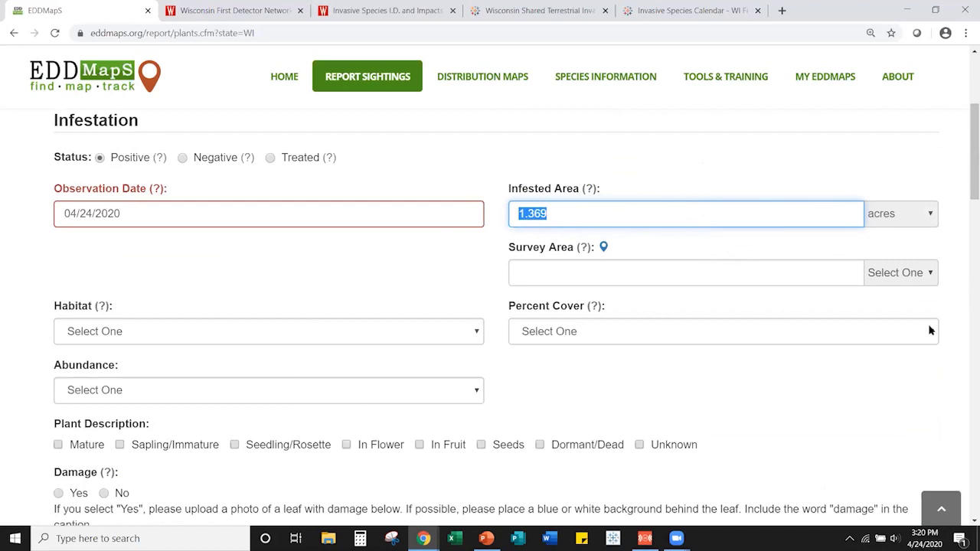
Review the remaining location, image and additional information fields, leave them unchanged and submit the garlic mustard report
scroll(929, 321, "down", 6)
scroll(928, 306, "down", 1)
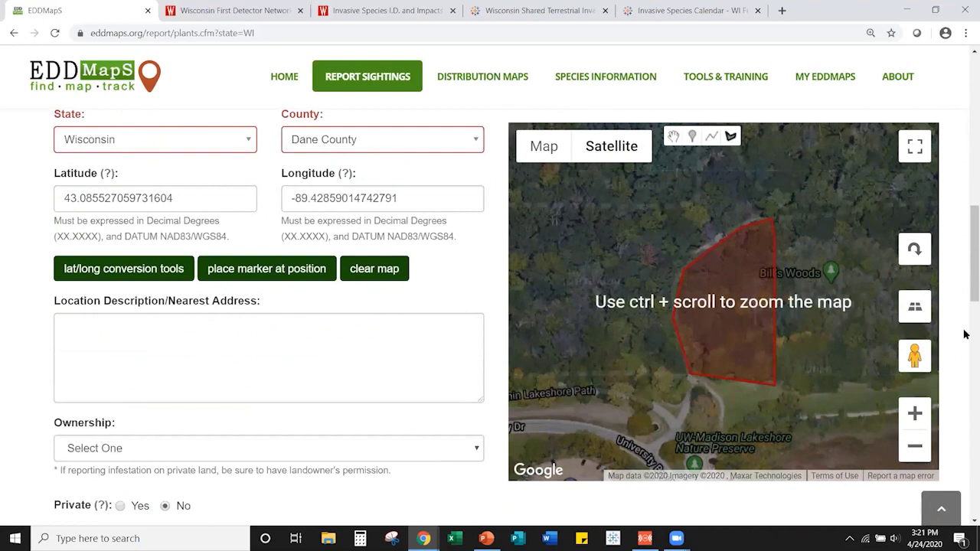
scroll(962, 332, "down", 4)
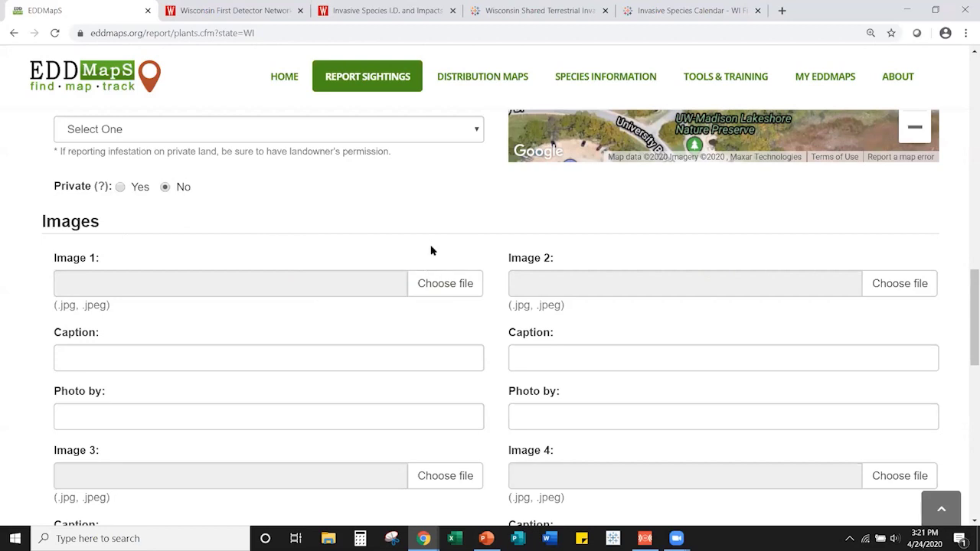
scroll(442, 235, "down", 10)
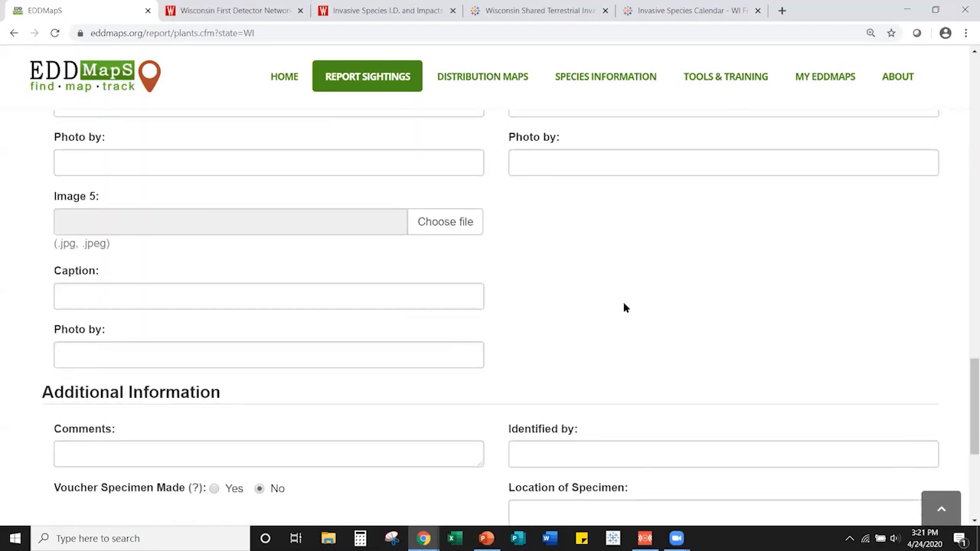
left_click(492, 255)
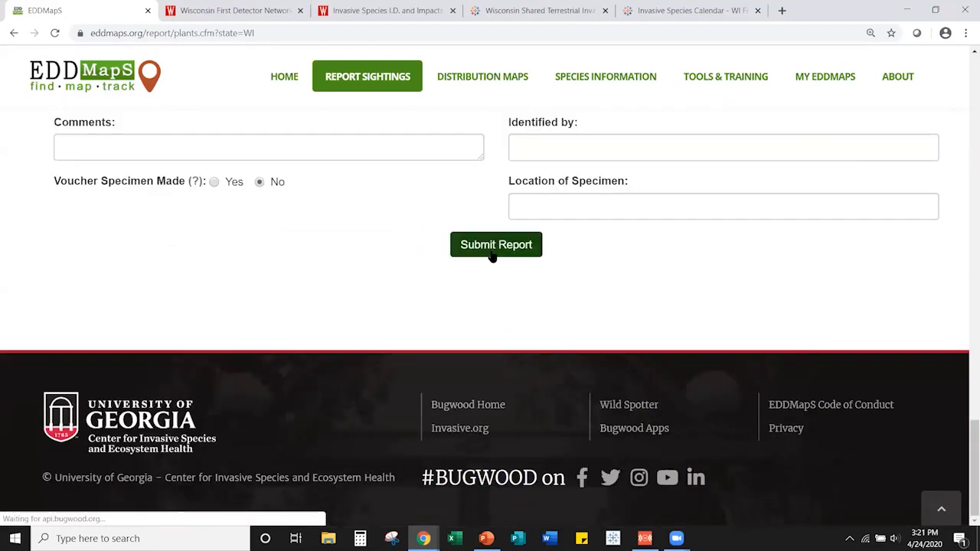
scroll(916, 232, "up", 3)
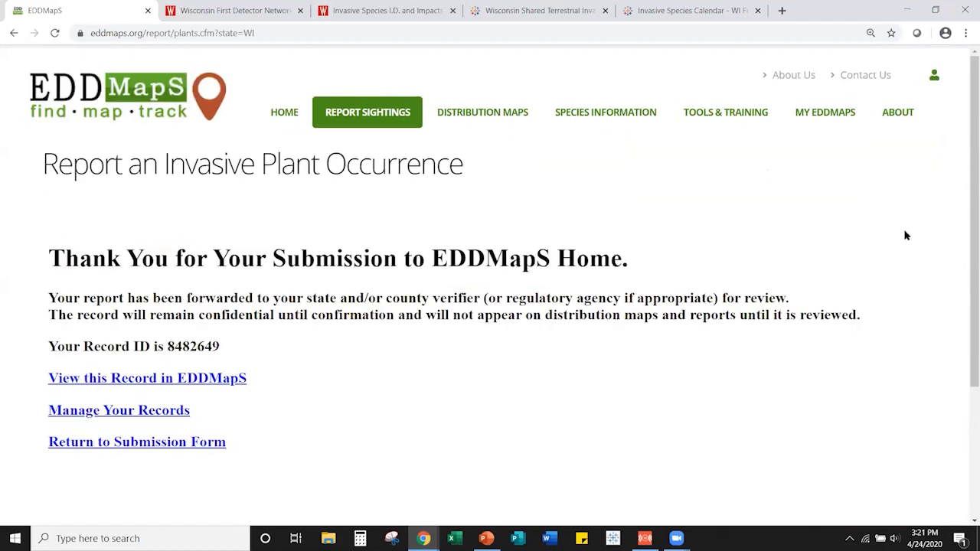
Open the list of submitted reports in My EDDMapS and shrink the page until the review status and manage columns fit
left_click(832, 121)
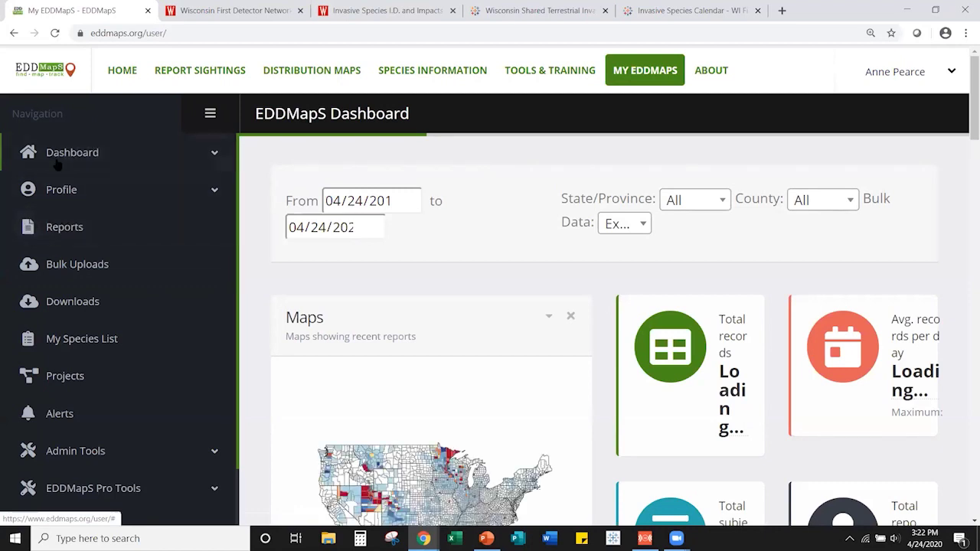
left_click(60, 233)
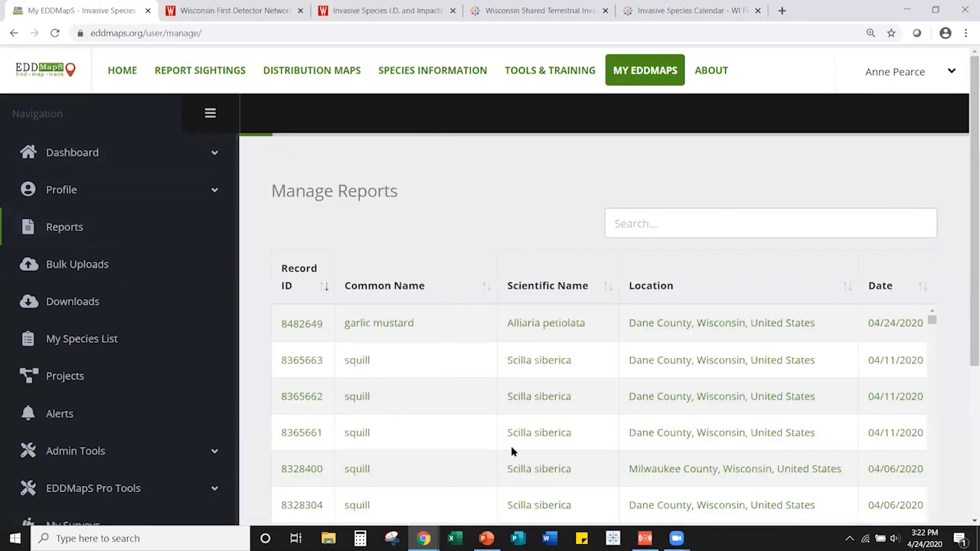
left_click_drag(963, 260, 964, 324)
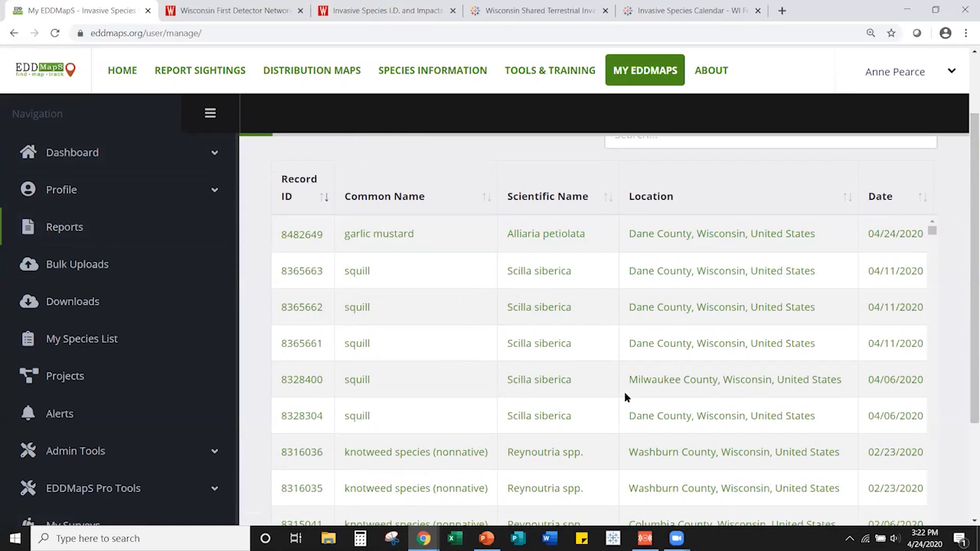
key("ctrl+minus")
key("ctrl+minus")
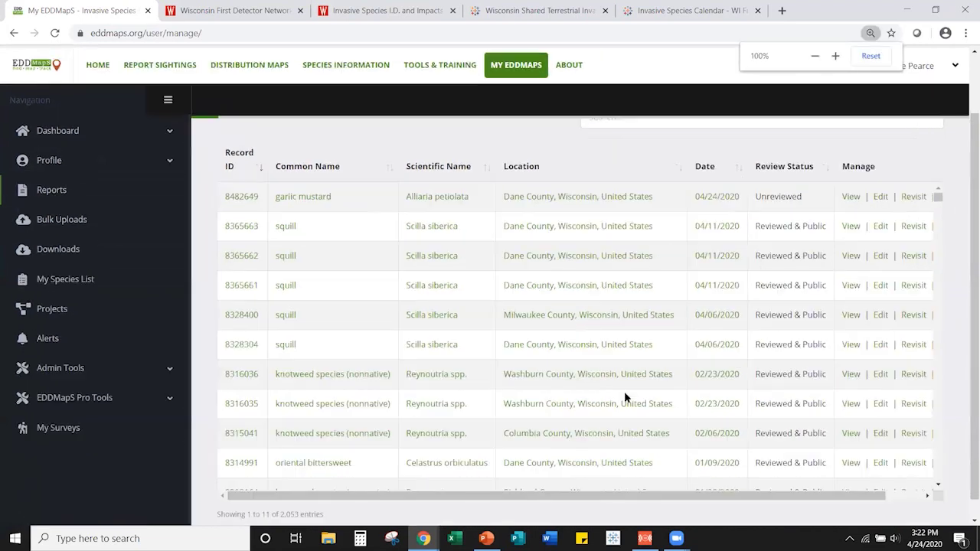
key("ctrl+minus")
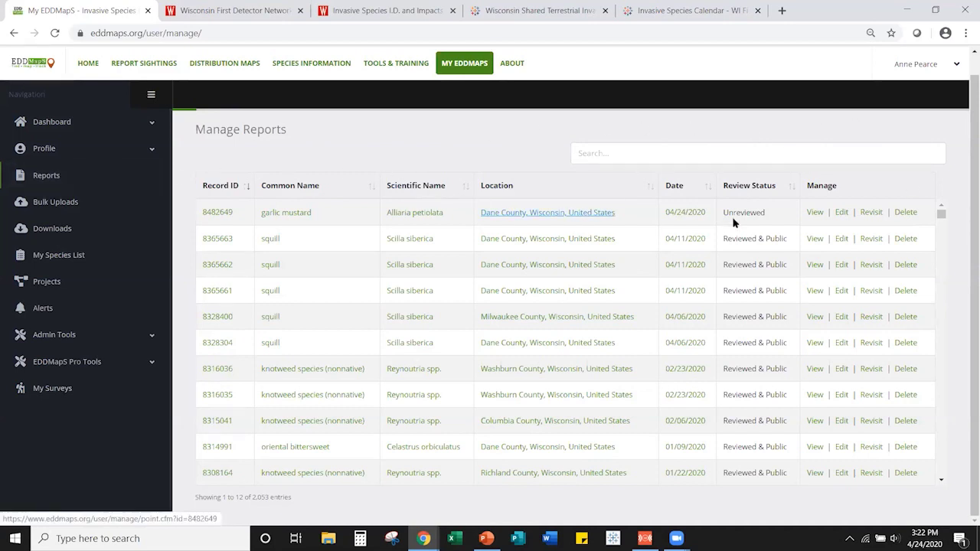
Open the garlic mustard report dated 04/24/2020 for editing, look through its form and resubmit it
left_click(843, 214)
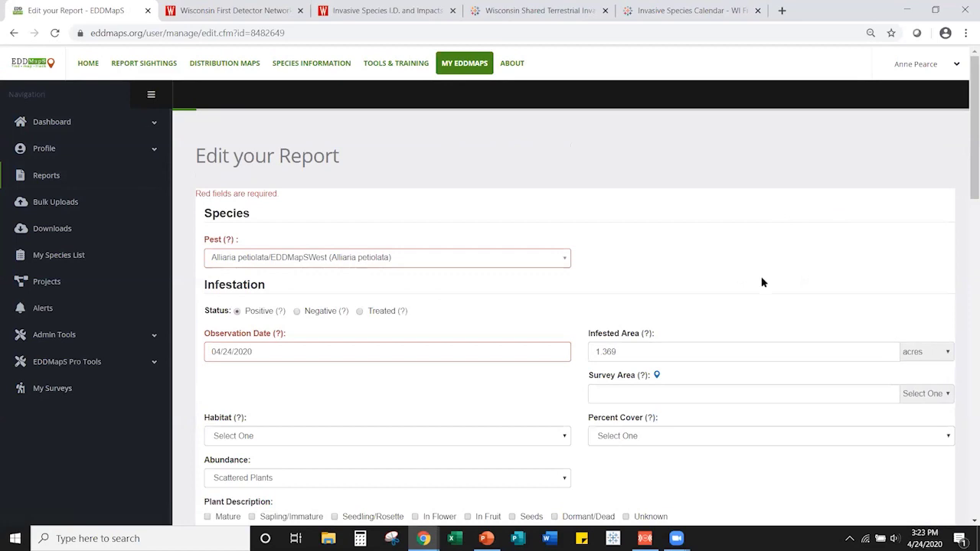
scroll(762, 283, "down", 15)
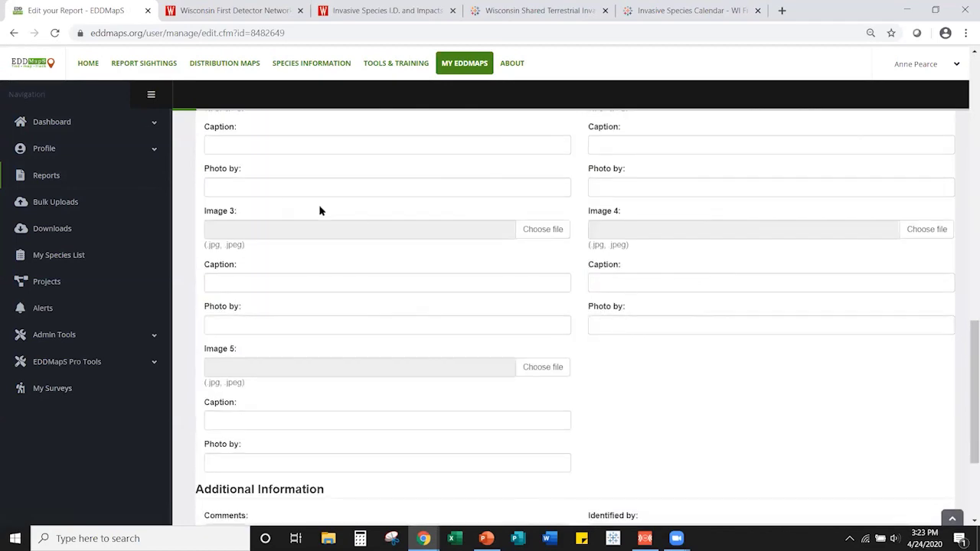
scroll(368, 211, "up", 3)
scroll(528, 287, "down", 3)
scroll(567, 291, "down", 5)
left_click(585, 434)
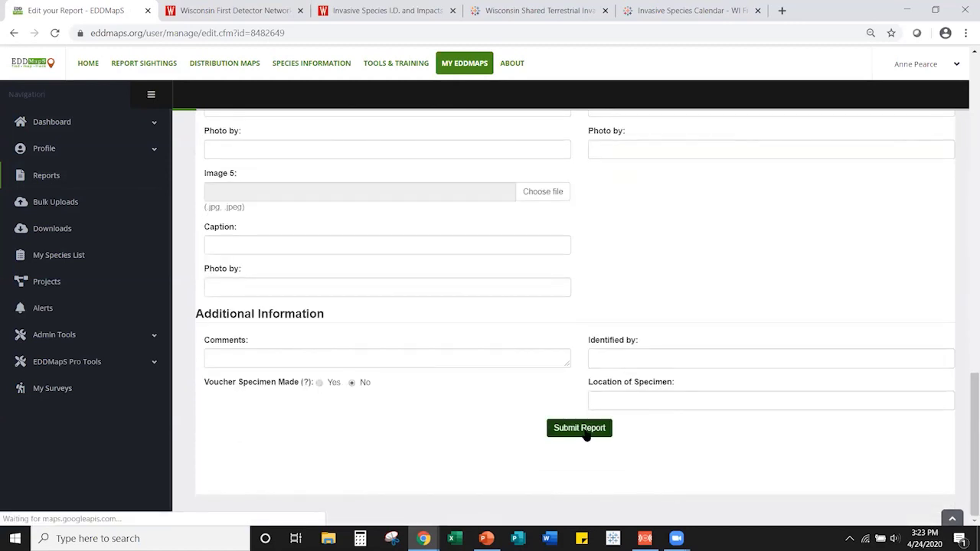